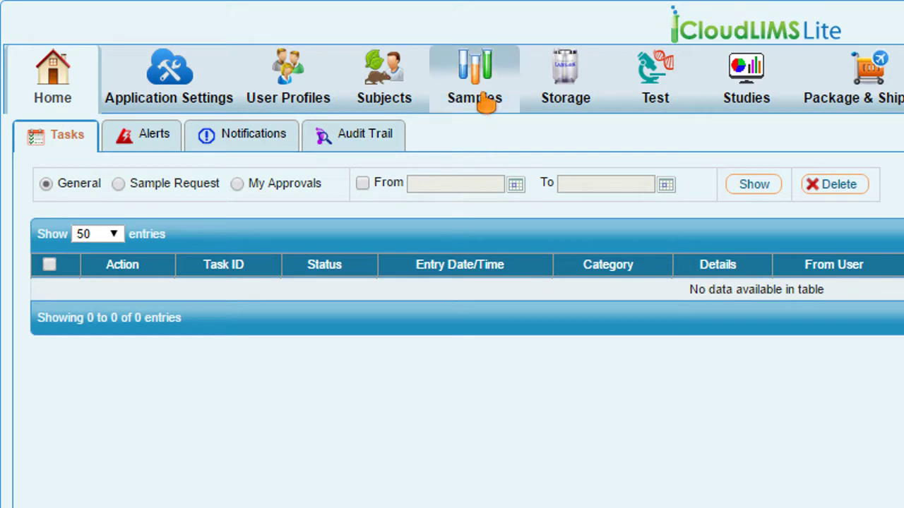
Step: Start importing a new data file for the serum samples
{"action": "left_click", "coordinate": [484, 101]}
{"action": "left_click", "coordinate": [203, 146]}
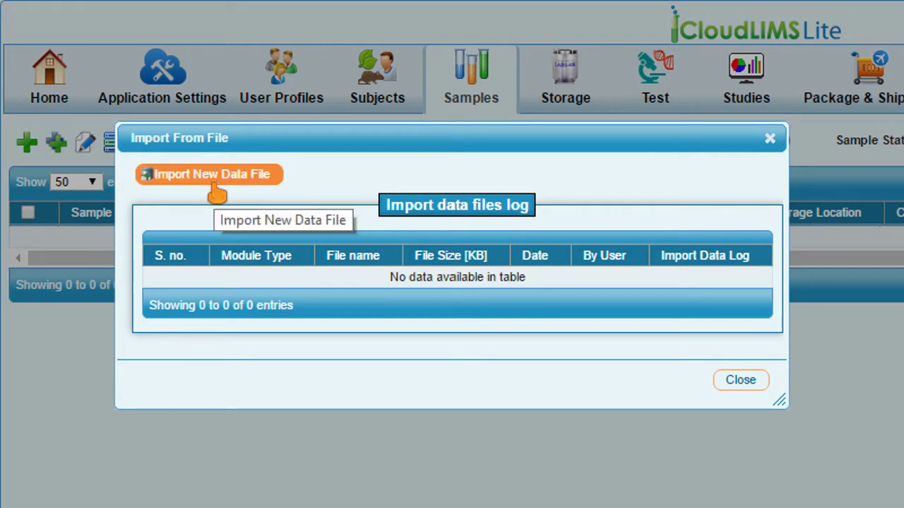
{"action": "left_click", "coordinate": [212, 175]}
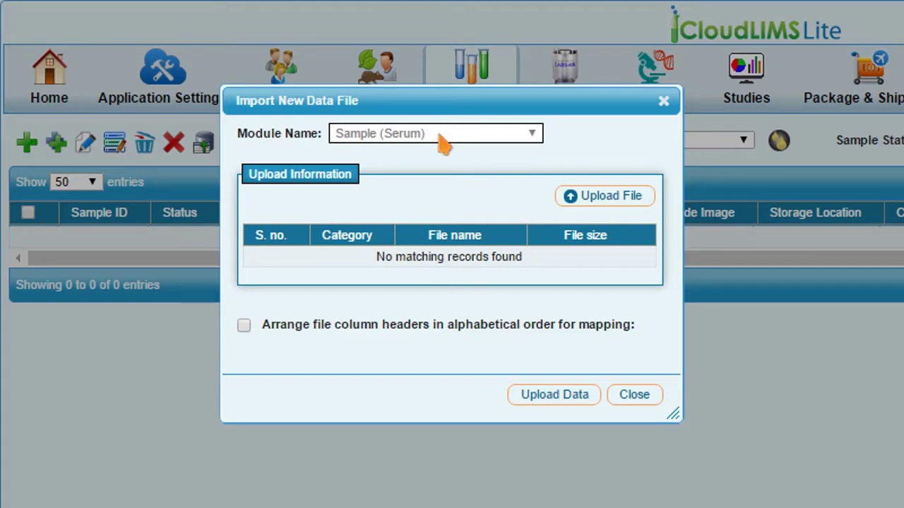
Step: Choose Test.csv from the Demo folder and upload it as the import file
{"action": "left_click", "coordinate": [621, 201]}
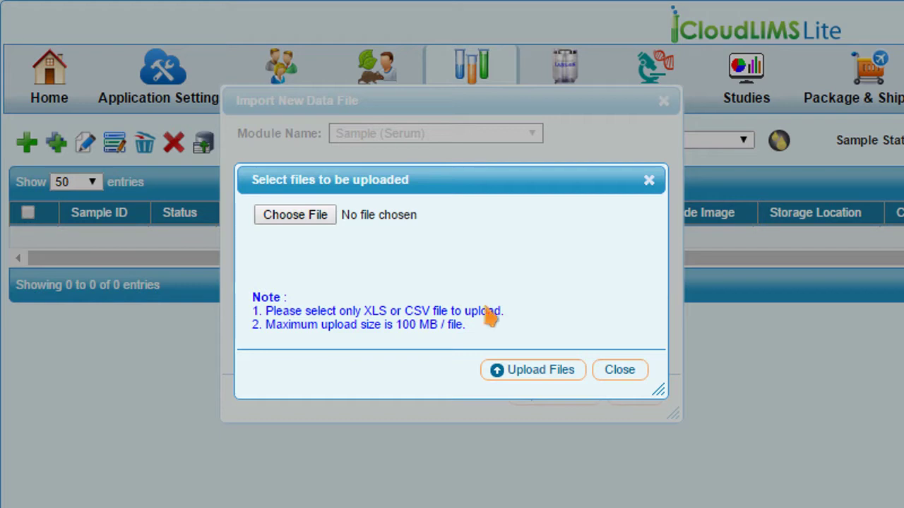
{"action": "left_click", "coordinate": [311, 224]}
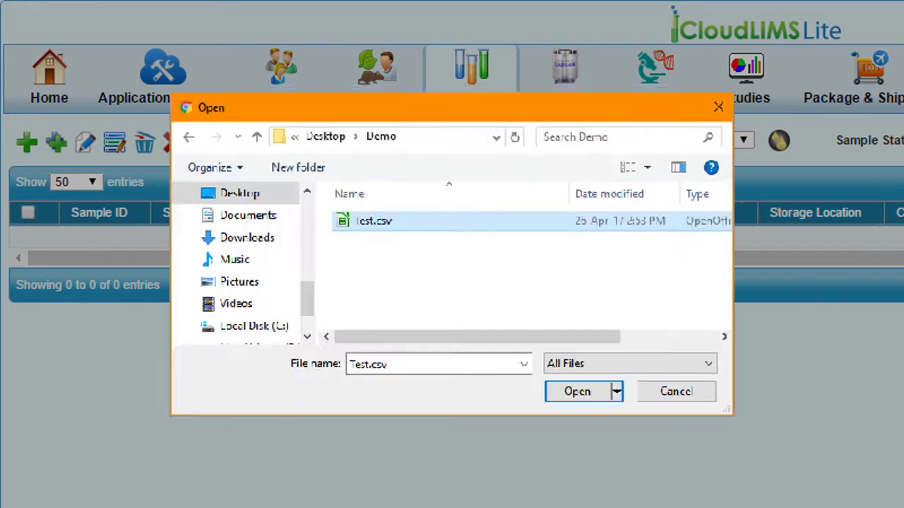
{"action": "left_click", "coordinate": [393, 221]}
{"action": "left_click", "coordinate": [625, 427]}
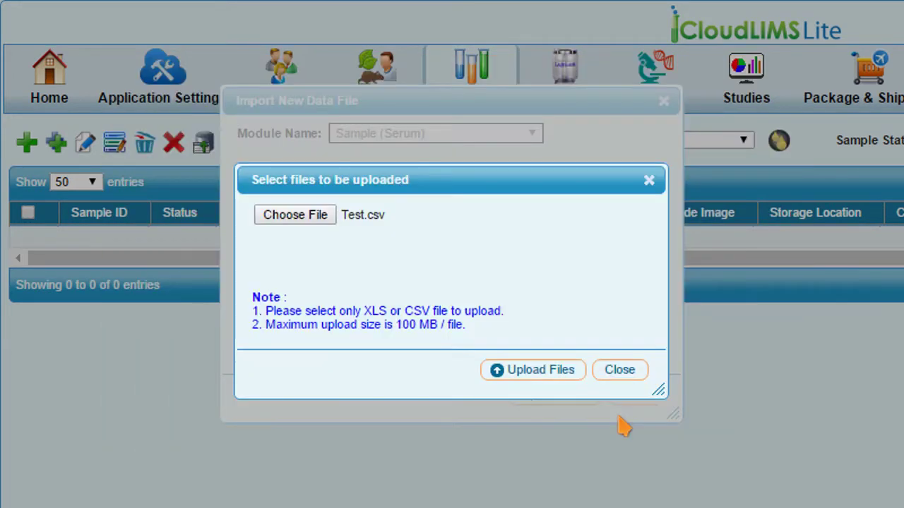
{"action": "left_click", "coordinate": [552, 385]}
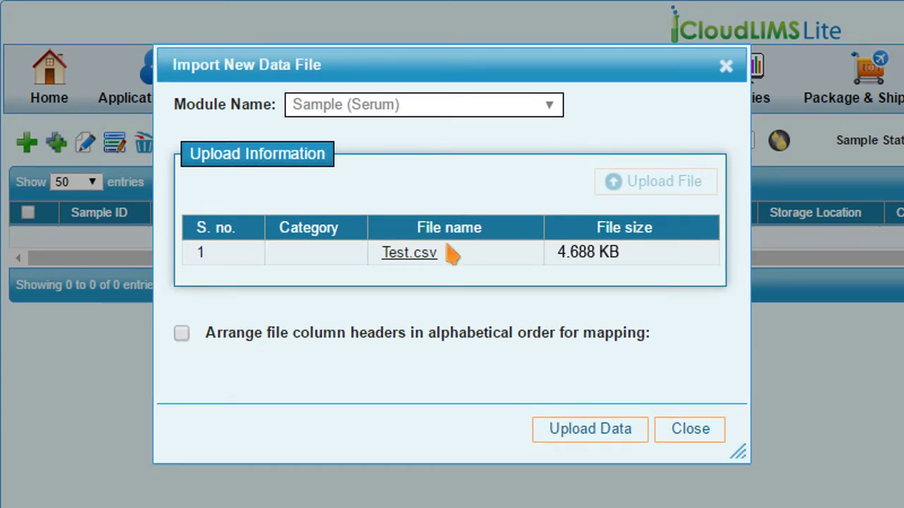
Step: Map the Barcode ID attribute to the Barcode ID column and upload the sample data
{"action": "left_click", "coordinate": [554, 400]}
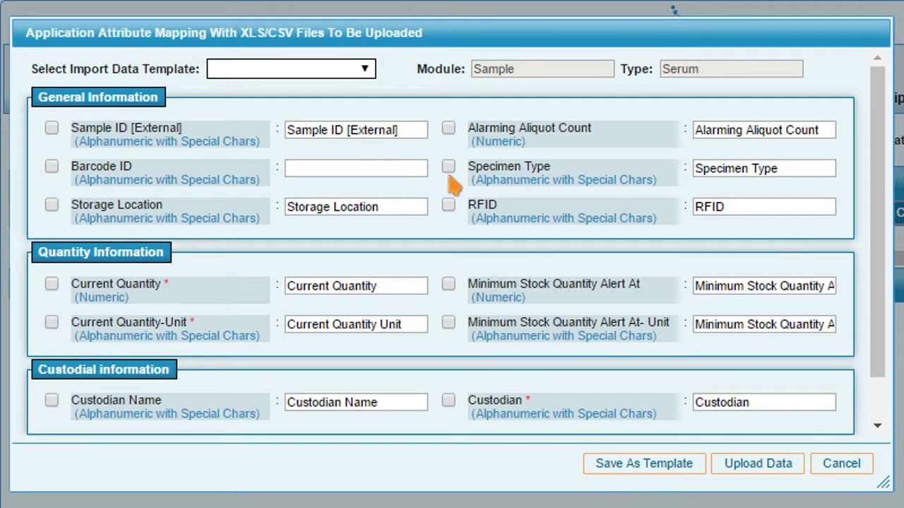
{"action": "left_click", "coordinate": [400, 178]}
{"action": "left_click", "coordinate": [413, 174]}
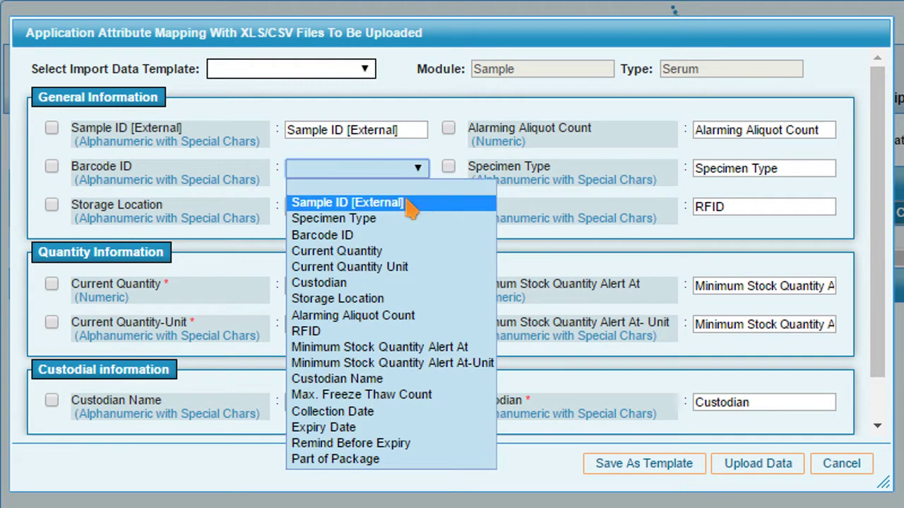
{"action": "left_click", "coordinate": [407, 235]}
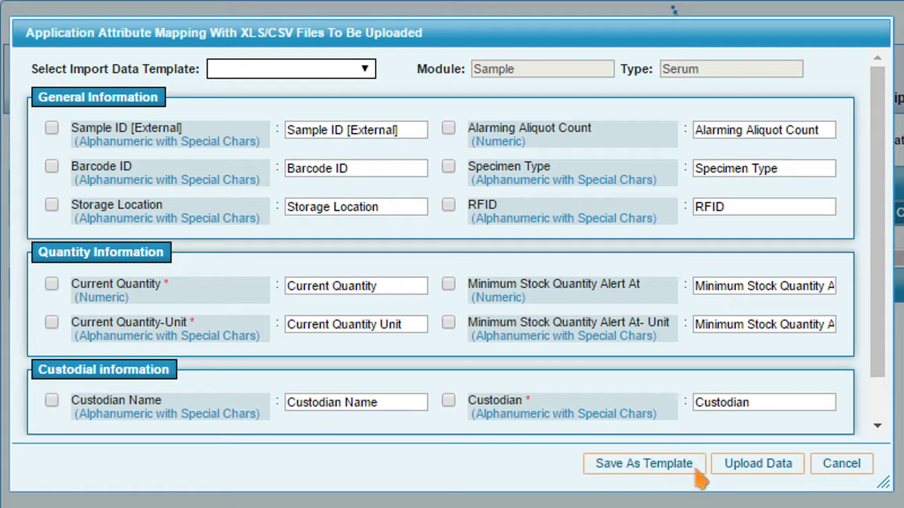
{"action": "left_click", "coordinate": [796, 475]}
{"action": "left_click", "coordinate": [725, 312]}
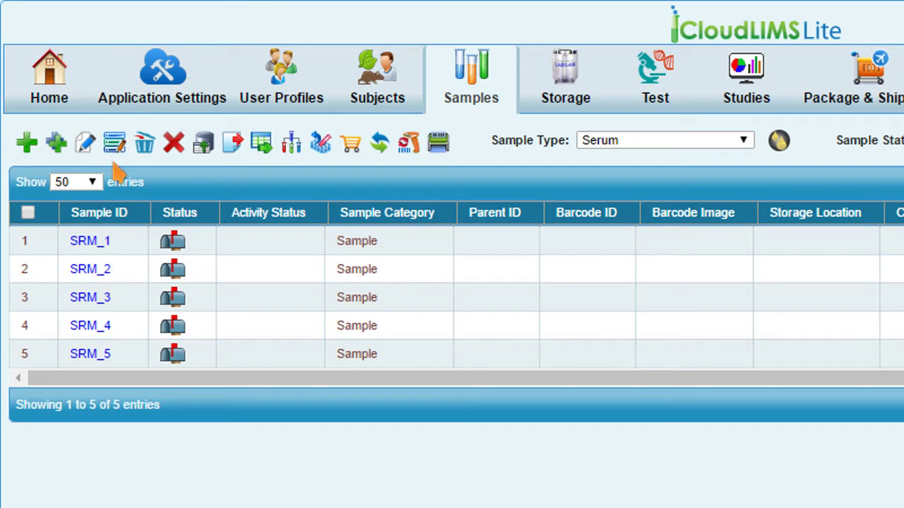
Step: Search the serum samples by Sample ID for SRM_1
{"action": "left_click", "coordinate": [28, 212]}
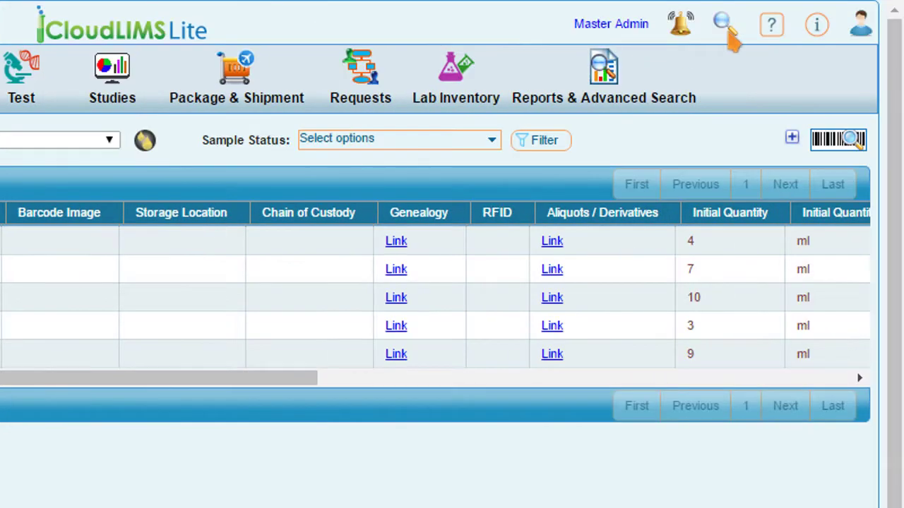
{"action": "left_click", "coordinate": [731, 39]}
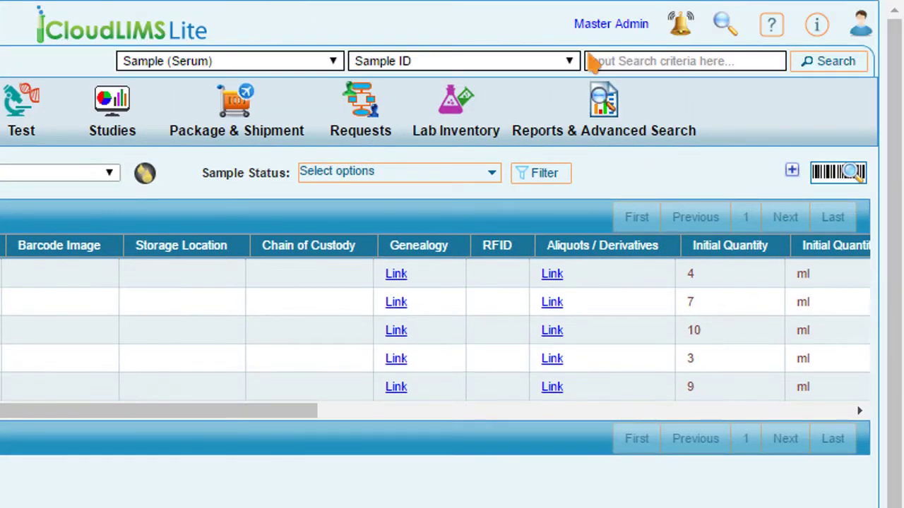
{"action": "left_click", "coordinate": [586, 61]}
{"action": "type", "text": "SRM_1"}
{"action": "left_click", "coordinate": [828, 64]}
Step: Start a batch edit of all listed serum samples and add Current Quantity and Current Quantity-Unit to the attributes
{"action": "left_click", "coordinate": [27, 214]}
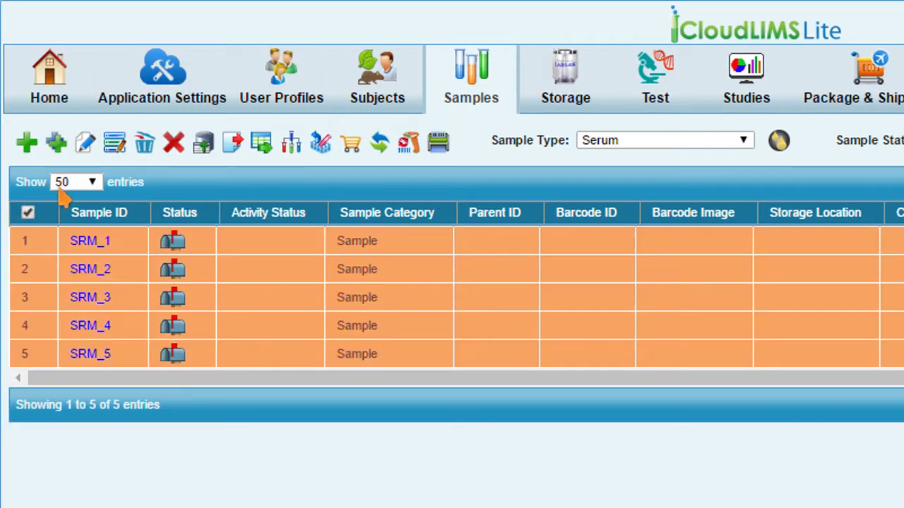
{"action": "left_click", "coordinate": [114, 144]}
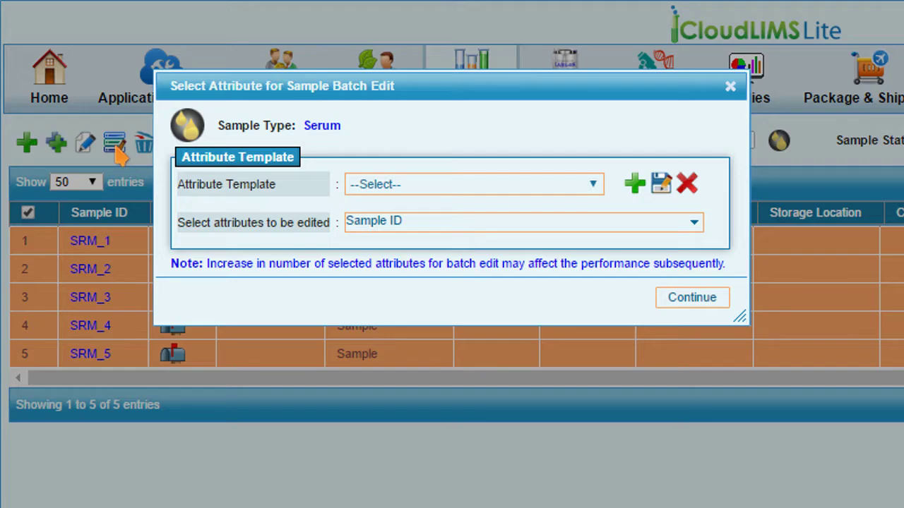
{"action": "left_click", "coordinate": [570, 225]}
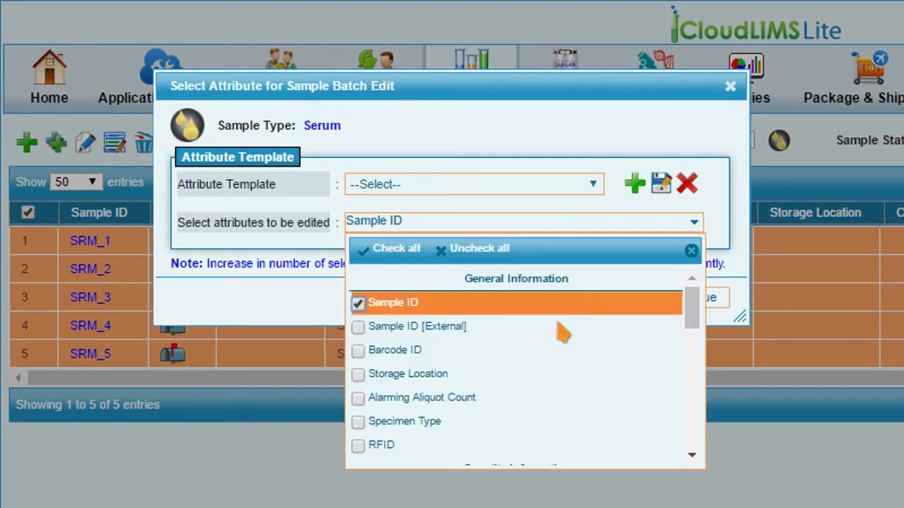
{"action": "scroll", "coordinate": [509, 395], "scroll_direction": "down", "scroll_amount": 3}
{"action": "left_click", "coordinate": [468, 427]}
{"action": "left_click", "coordinate": [478, 455]}
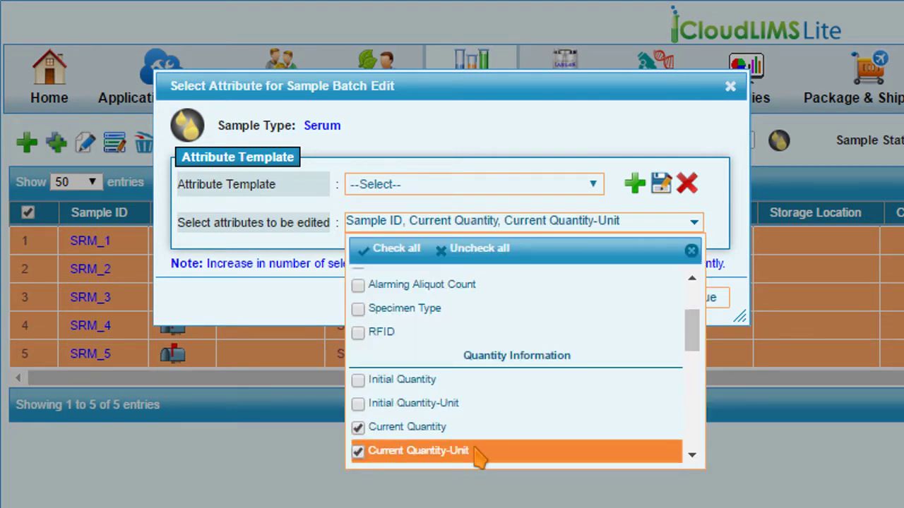
{"action": "left_click", "coordinate": [479, 474]}
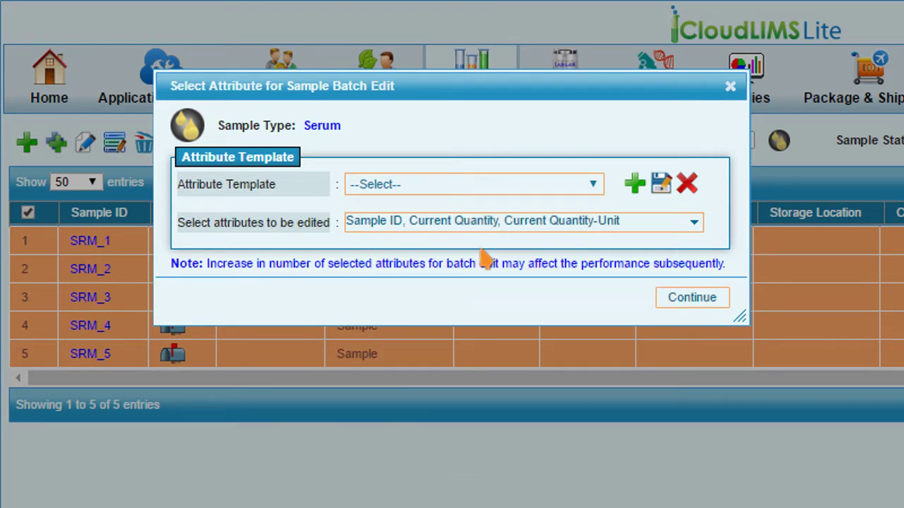
Step: Save the selected attributes as a template named 1 and continue to the batch edit table
{"action": "left_click", "coordinate": [636, 187]}
{"action": "type", "text": "1"}
{"action": "left_click", "coordinate": [548, 247]}
{"action": "left_click", "coordinate": [516, 291]}
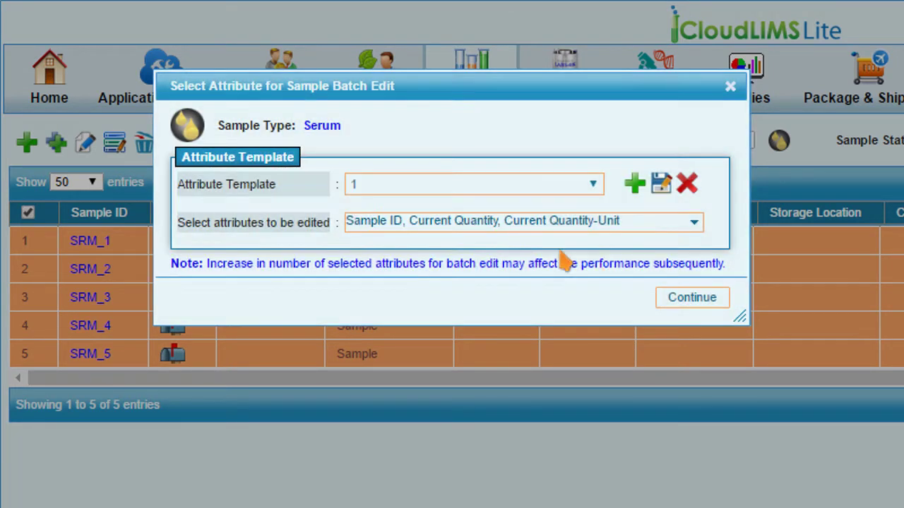
{"action": "left_click", "coordinate": [689, 299]}
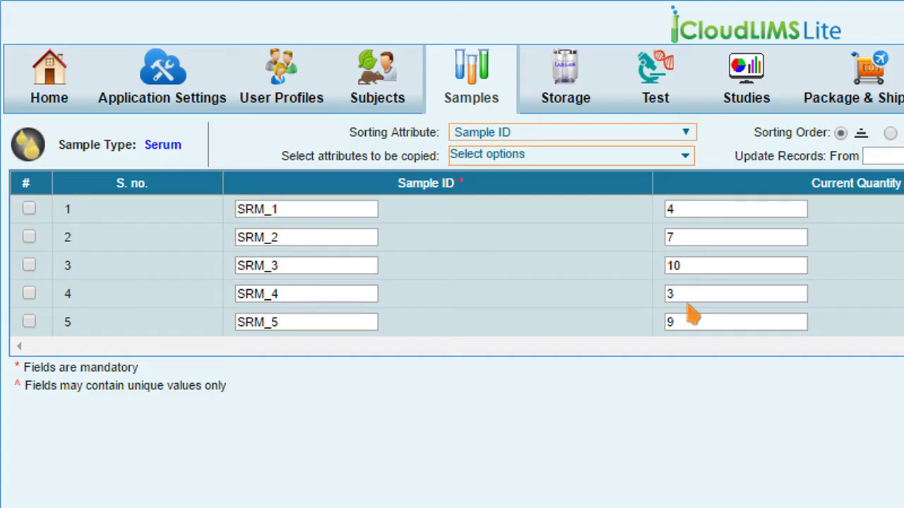
Step: Set the Current Quantity of sample SRM_1 to 20
{"action": "left_click", "coordinate": [672, 209]}
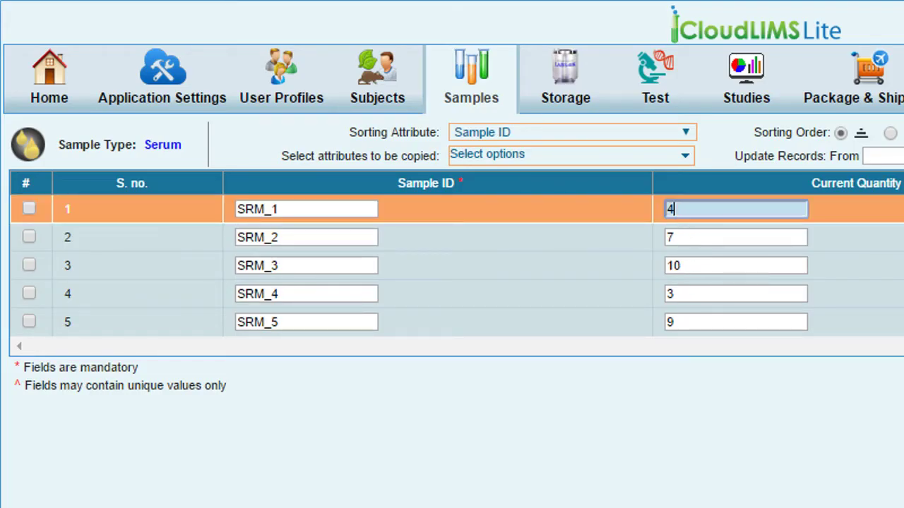
{"action": "key", "text": "BackSpace"}
{"action": "type", "text": "20"}
Step: Copy the Current Quantity and Current Quantity-Unit of SRM_1 to records 2 to 5
{"action": "left_click", "coordinate": [29, 209]}
{"action": "left_click", "coordinate": [29, 209]}
{"action": "left_click", "coordinate": [607, 156]}
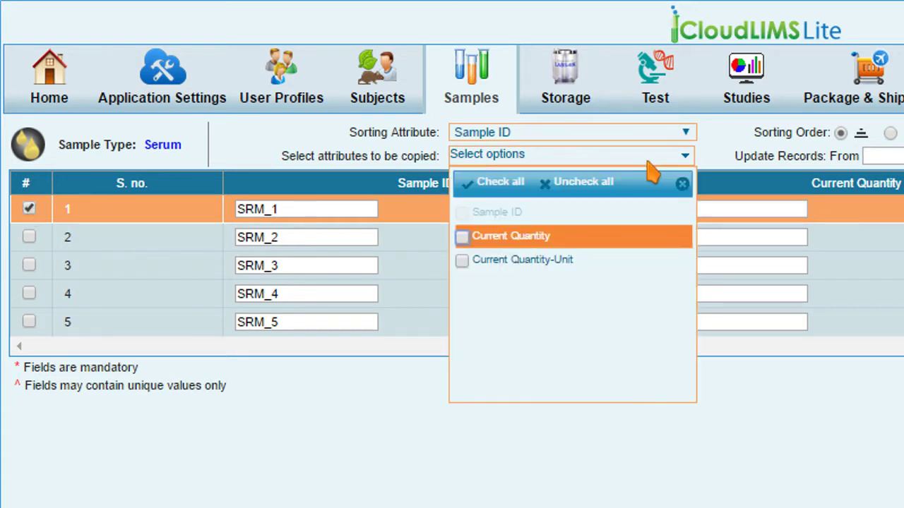
{"action": "left_click", "coordinate": [500, 183]}
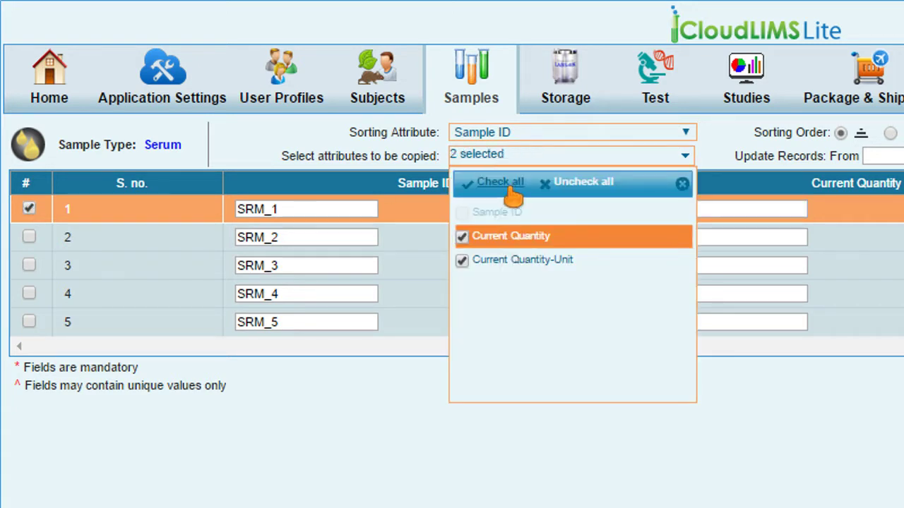
{"action": "left_click", "coordinate": [883, 157]}
{"action": "type", "text": "2"}
{"action": "left_click", "coordinate": [336, 155]}
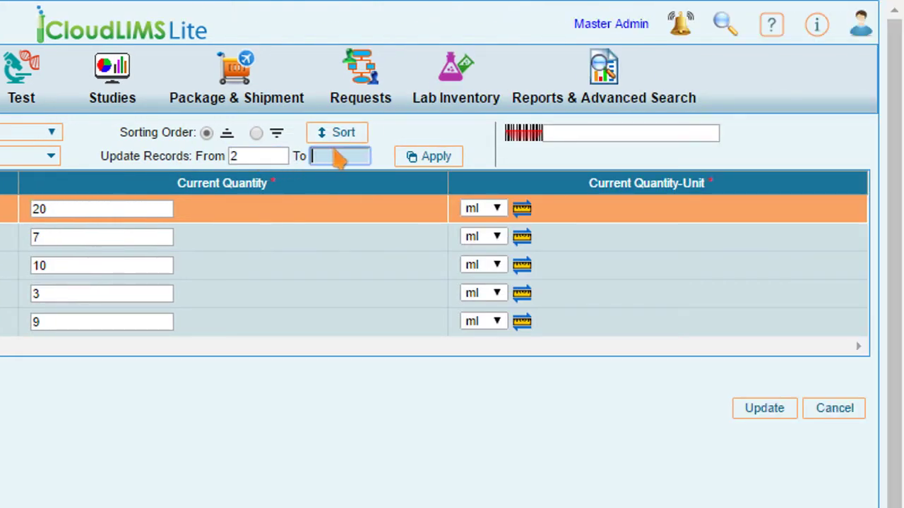
{"action": "type", "text": "5"}
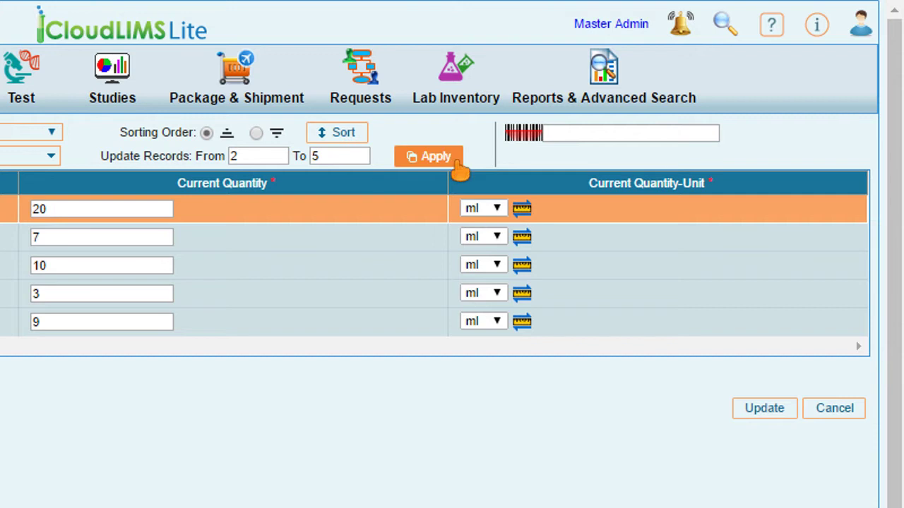
{"action": "left_click", "coordinate": [451, 164]}
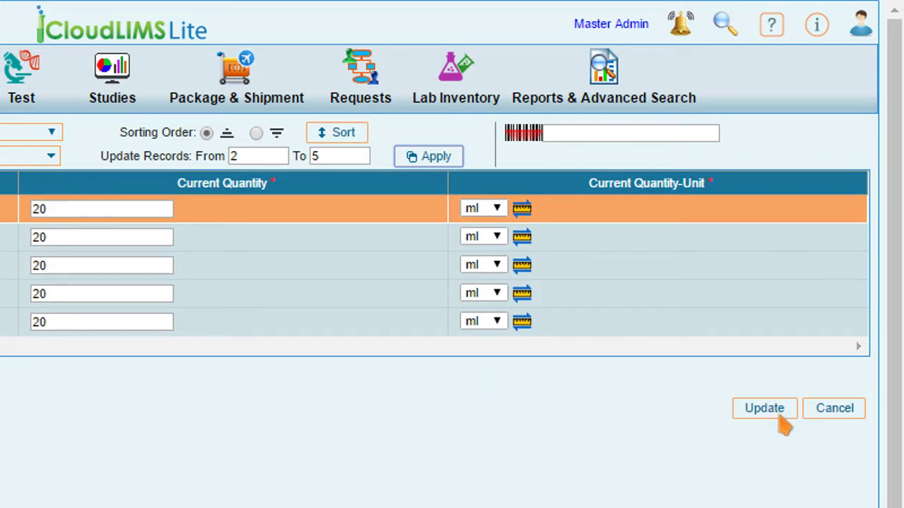
Step: Save the batch edit and check the Current Quantity column in the sample list
{"action": "left_click", "coordinate": [780, 417]}
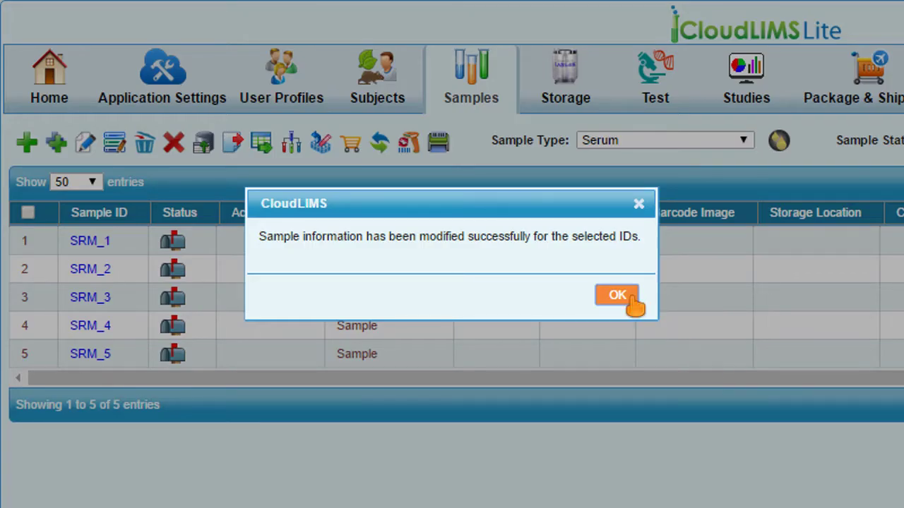
{"action": "left_click", "coordinate": [631, 296]}
{"action": "left_click_drag", "start_coordinate": [582, 382], "coordinate": [883, 382]}
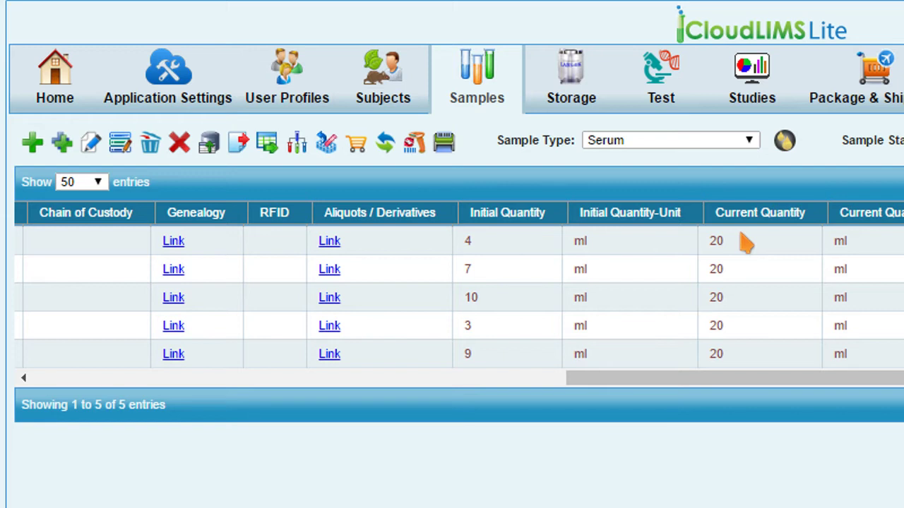
Step: Open the storage location assignment and select Box 2 in Rack A of Freezer A as the storage unit
{"action": "left_click", "coordinate": [597, 117]}
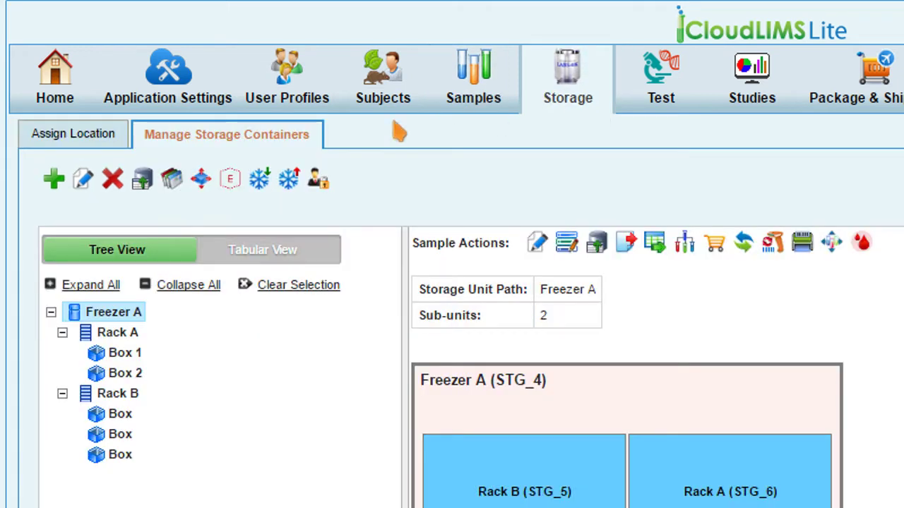
{"action": "left_click", "coordinate": [94, 148]}
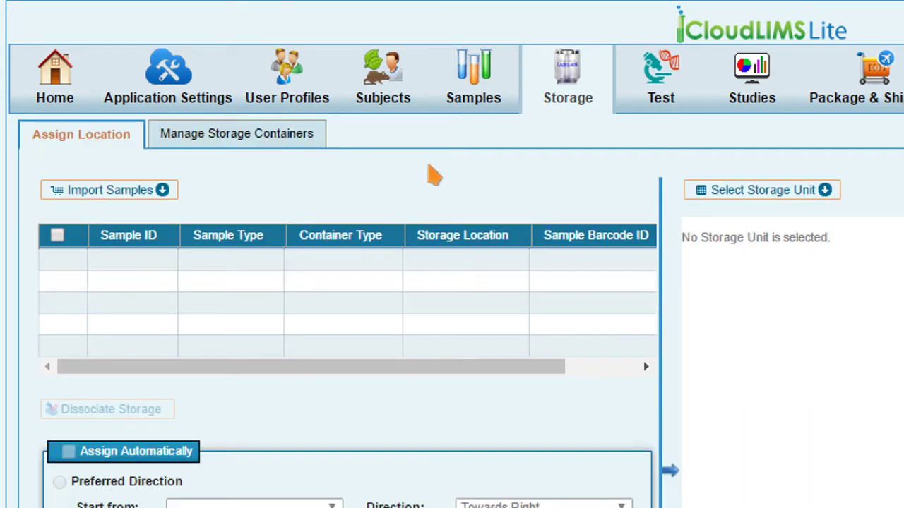
{"action": "left_click", "coordinate": [840, 203]}
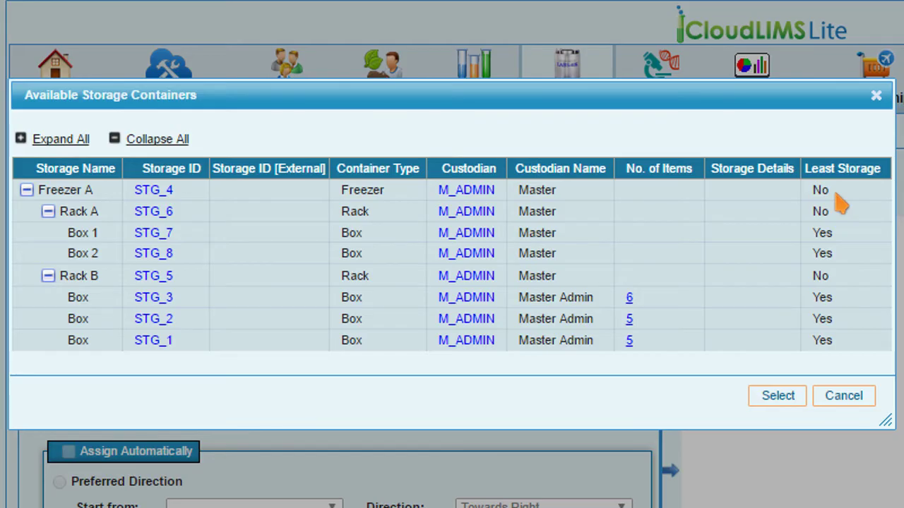
{"action": "left_click", "coordinate": [116, 261]}
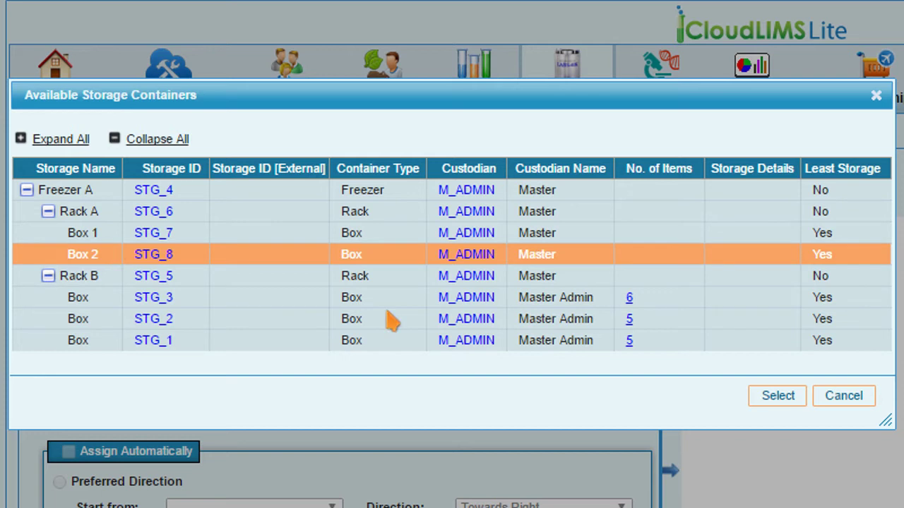
{"action": "left_click", "coordinate": [802, 405]}
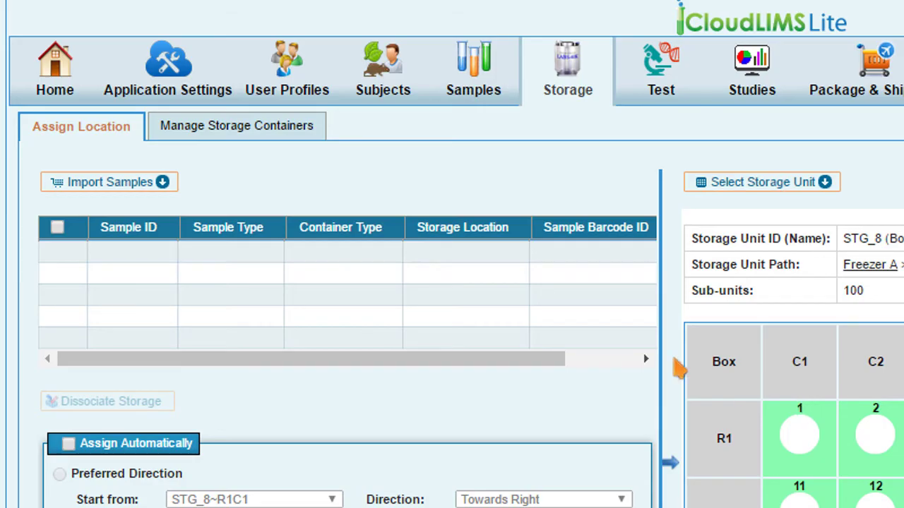
Step: Open the list of available serum samples for import and enter SRM_1 as the Sample ID search criterion
{"action": "left_click", "coordinate": [168, 185]}
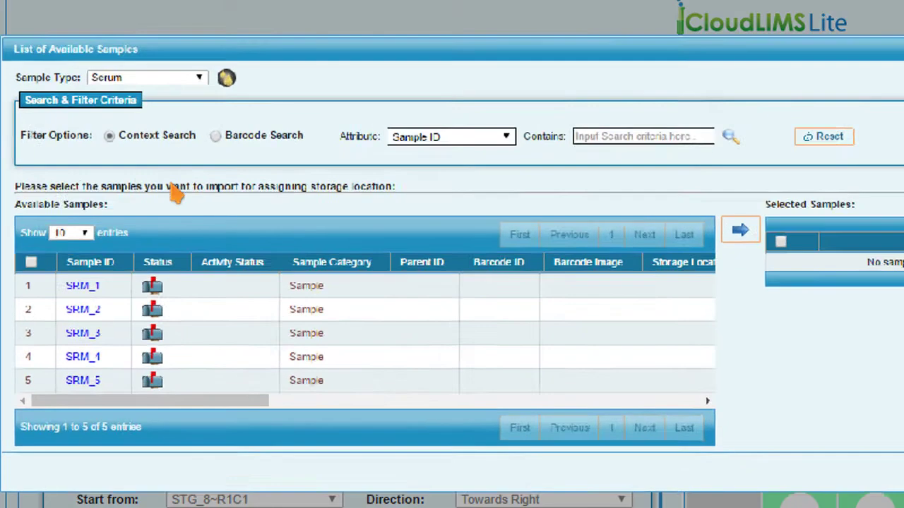
{"action": "left_click", "coordinate": [34, 249]}
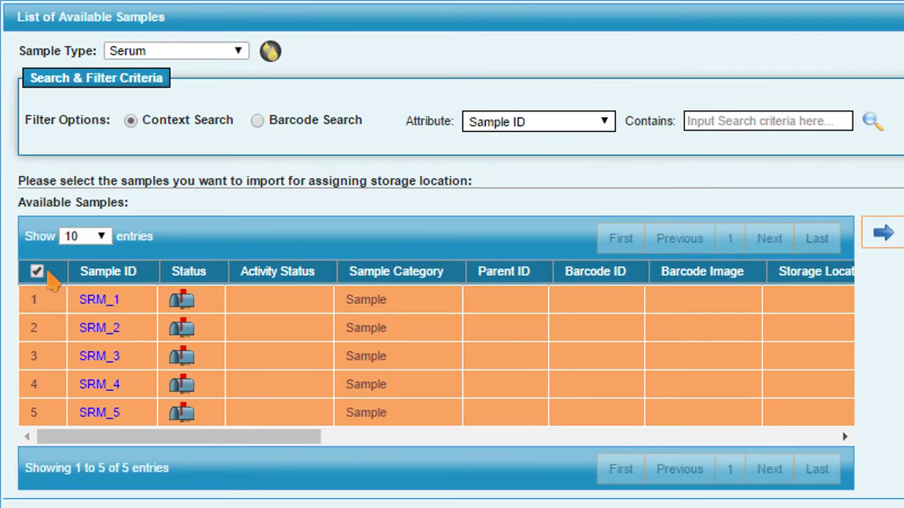
{"action": "left_click", "coordinate": [39, 273]}
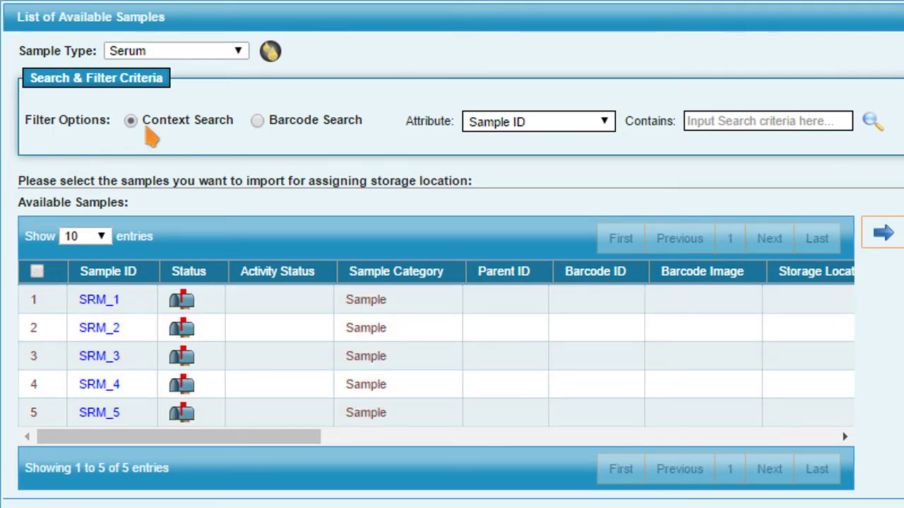
{"action": "left_click", "coordinate": [706, 120]}
{"action": "type", "text": "SRM_1"}
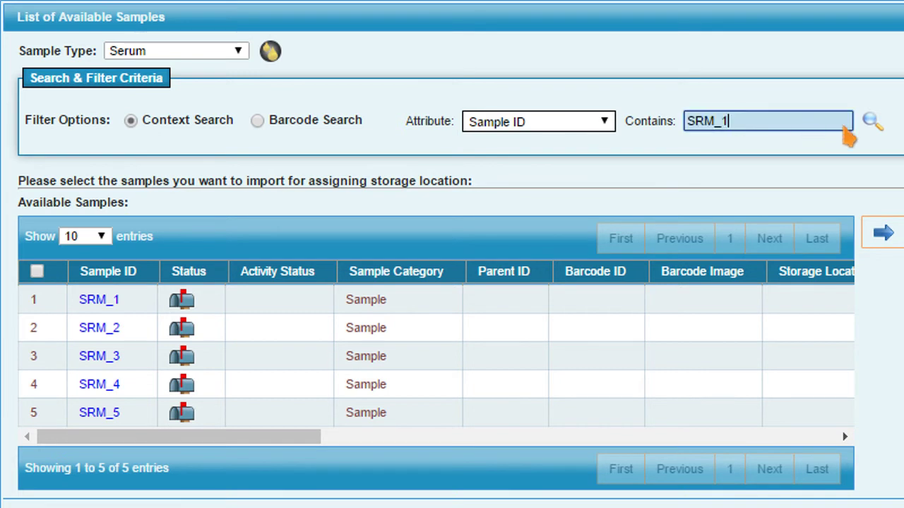
{"action": "left_click", "coordinate": [873, 121]}
Step: Select all available samples, SRM_1 to SRM_5, and import them for storage location assignment
{"action": "left_click", "coordinate": [38, 272]}
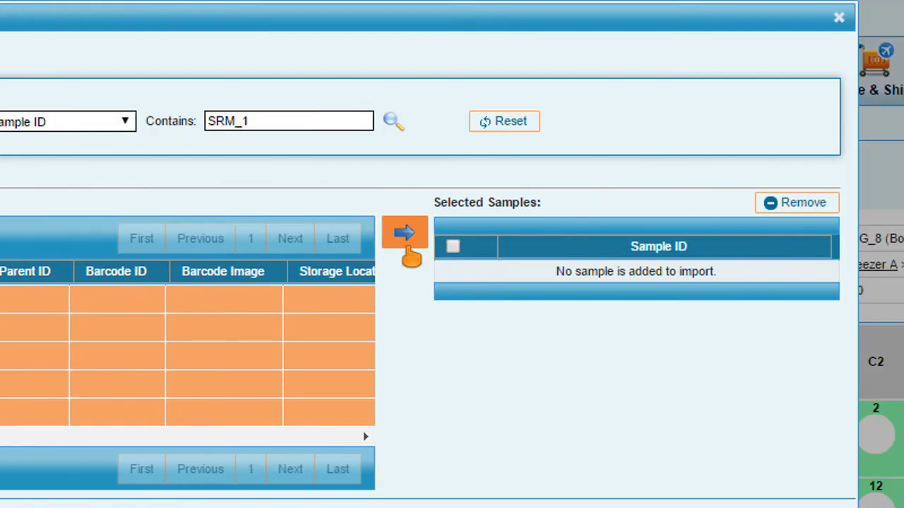
{"action": "left_click", "coordinate": [883, 233]}
{"action": "left_click", "coordinate": [833, 432]}
Step: Automatically assign all imported samples from STG_8~R1C1 towards right, with row extension towards down, and check the details of position 1 in Box 2
{"action": "left_click", "coordinate": [57, 121]}
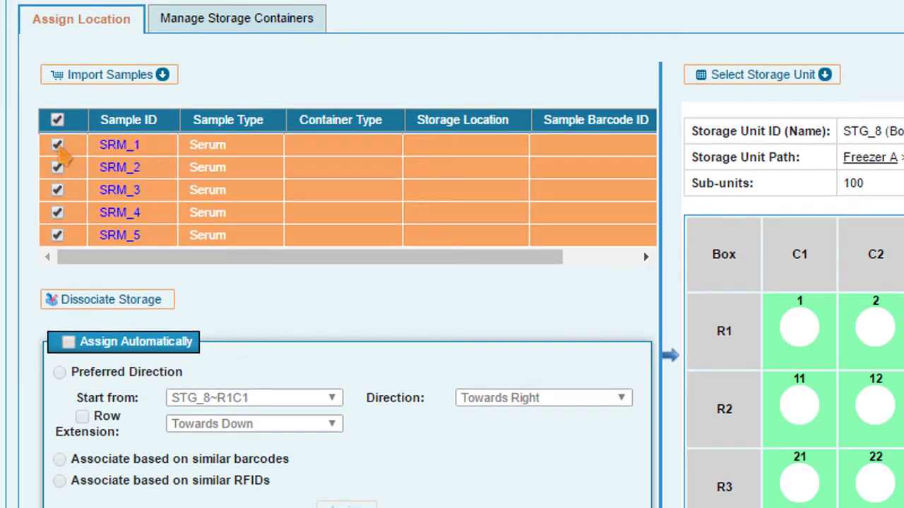
{"action": "left_click", "coordinate": [68, 343]}
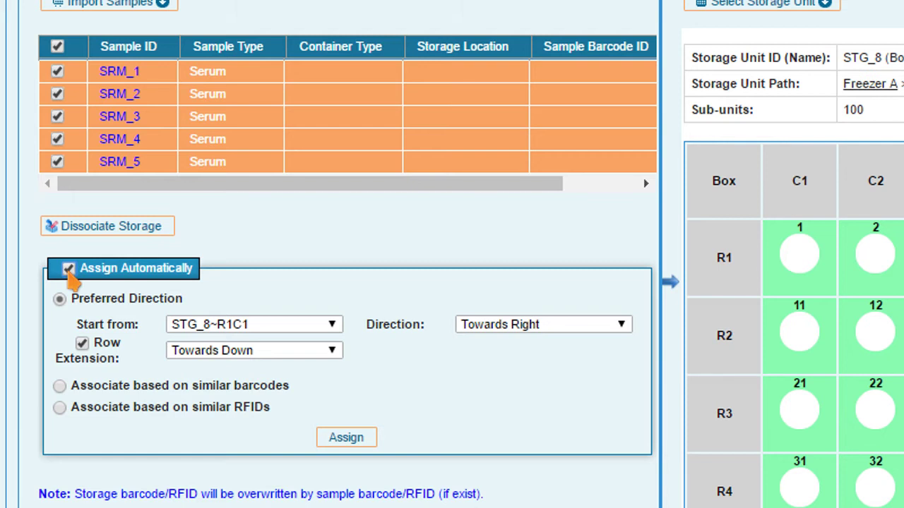
{"action": "left_click", "coordinate": [367, 445]}
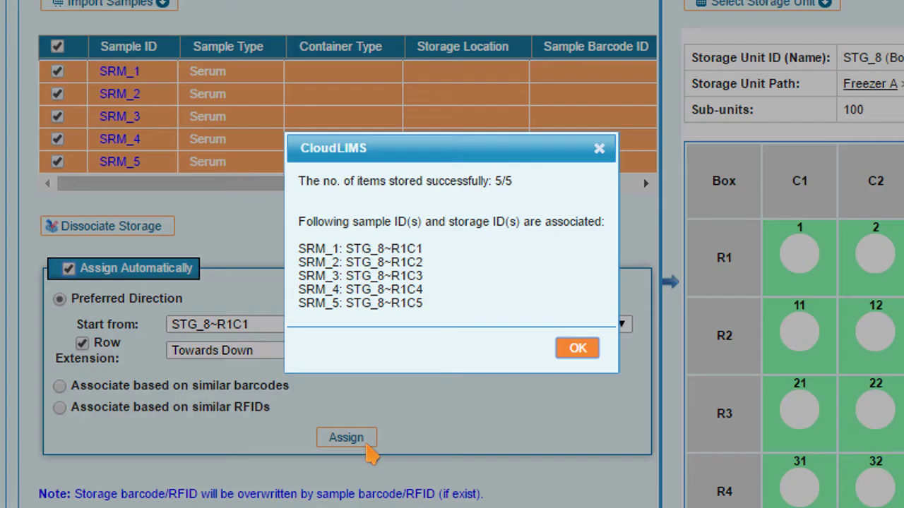
{"action": "left_click", "coordinate": [578, 348]}
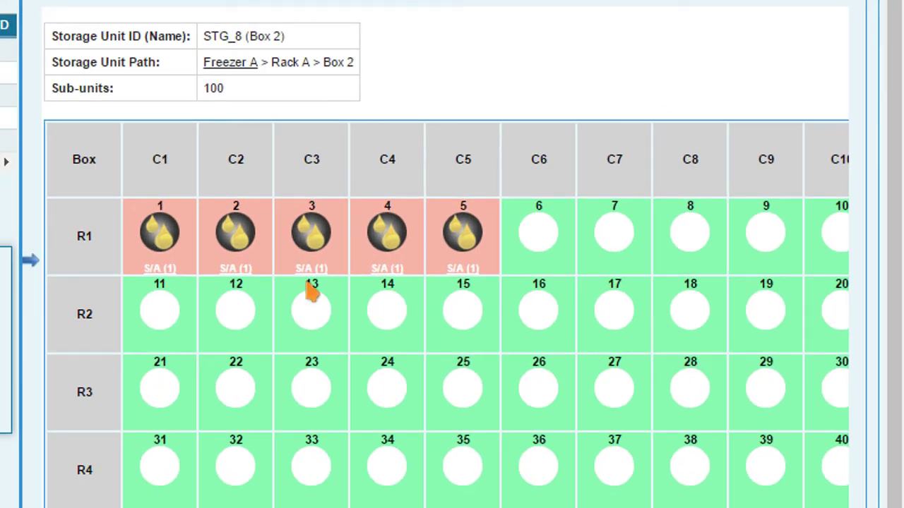
{"action": "mouse_move", "coordinate": [190, 261]}
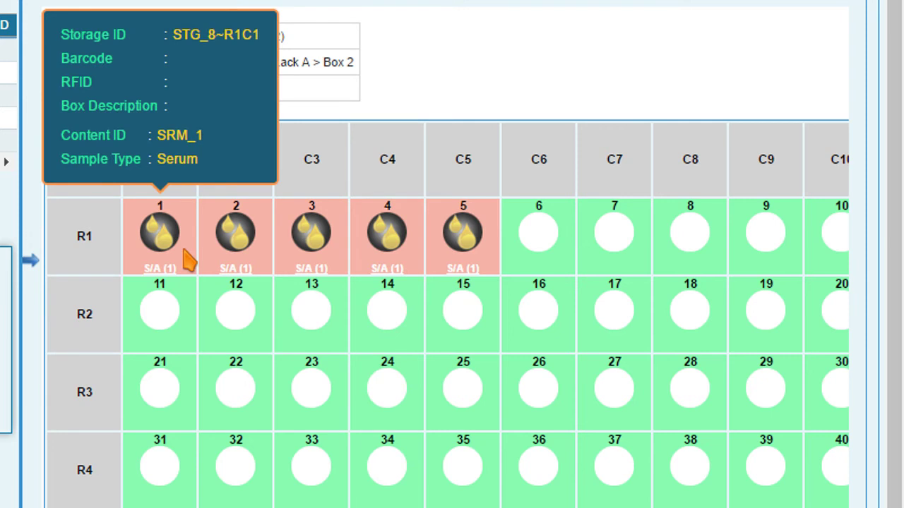